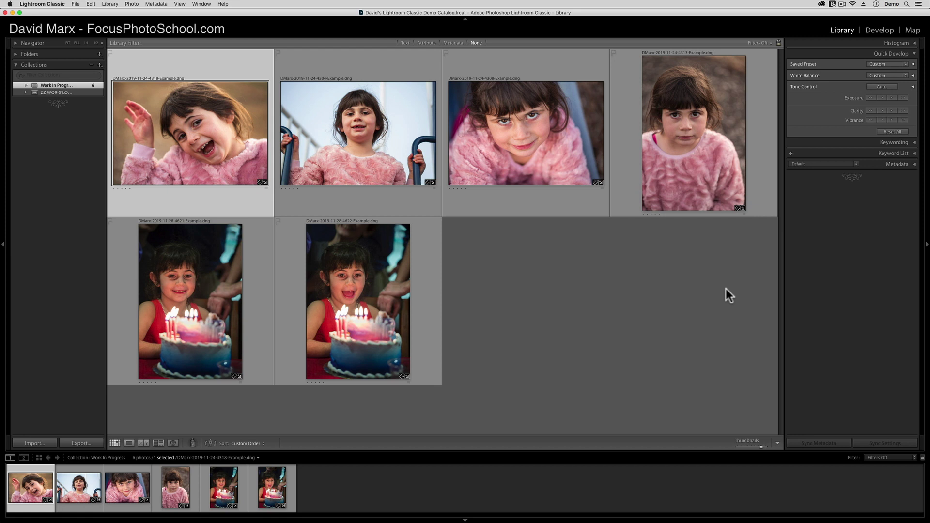
# - Open the Export One File dialog for the first selected portrait
pyautogui.click(97, 442)
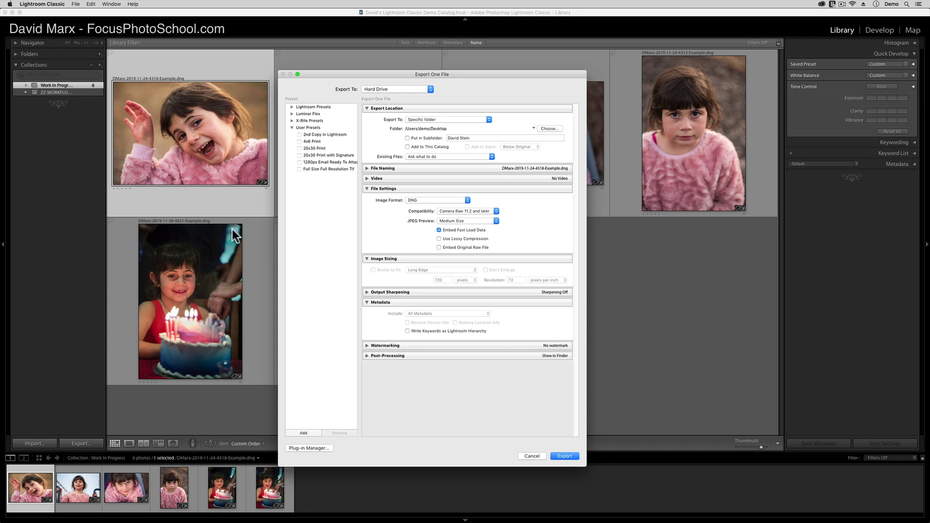
# - Preview the 4x6 Print export preset, then cancel the Export dialog without exporting
pyautogui.click(313, 142)
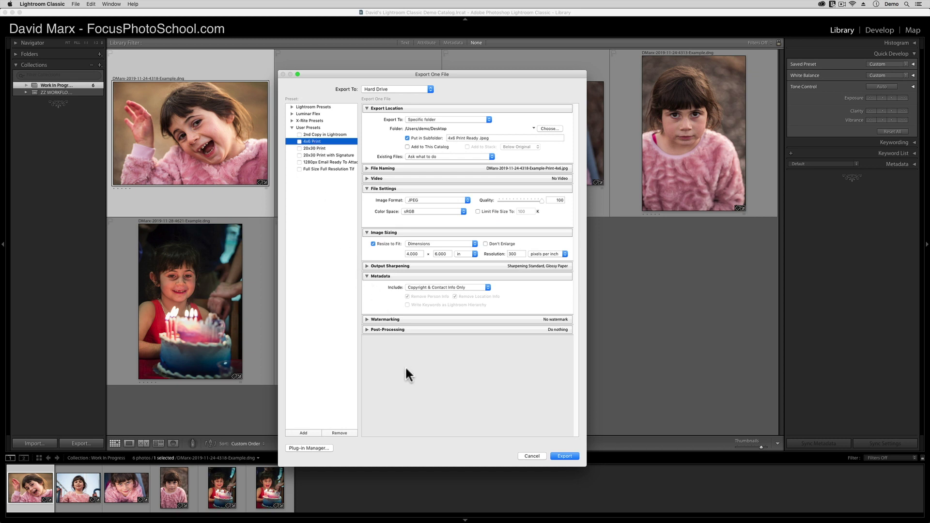
pyautogui.click(533, 456)
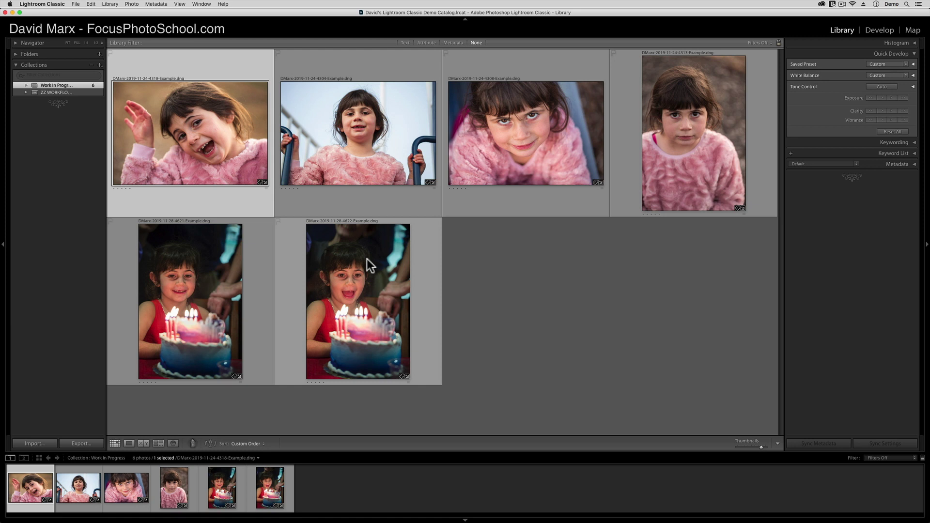
# - Select all six Work in Progress portraits in the Library grid with Cmd+A
pyautogui.press('super+a')
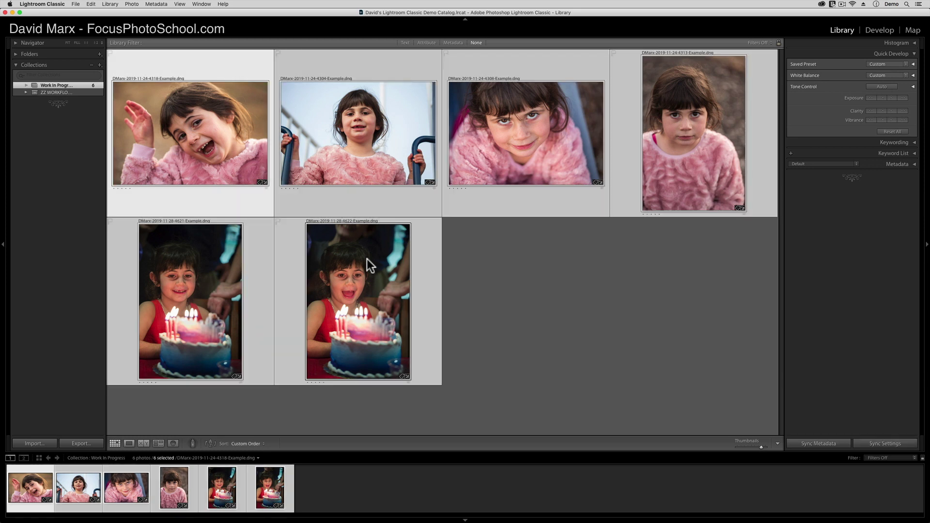
# - Deselect all, reselect every photo via Edit > Select All, then select all six again
pyautogui.press('super+d')
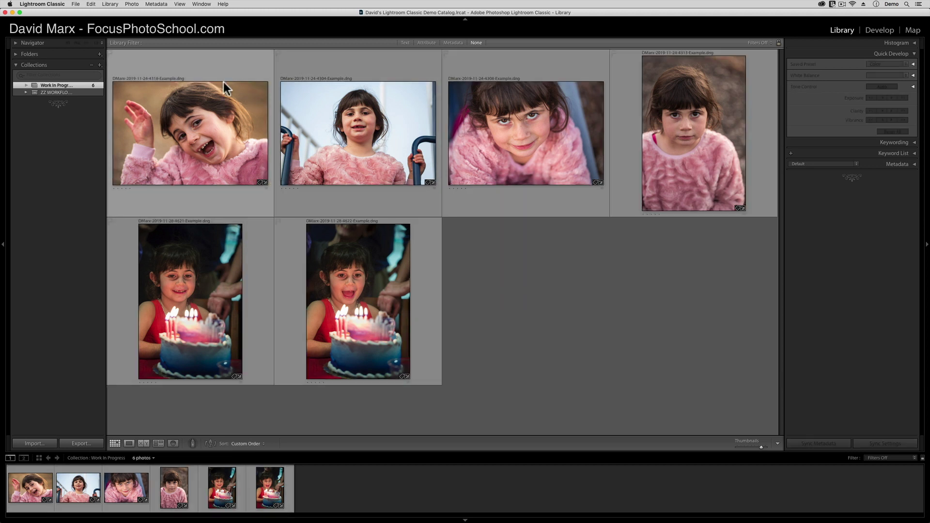
pyautogui.click(92, 5)
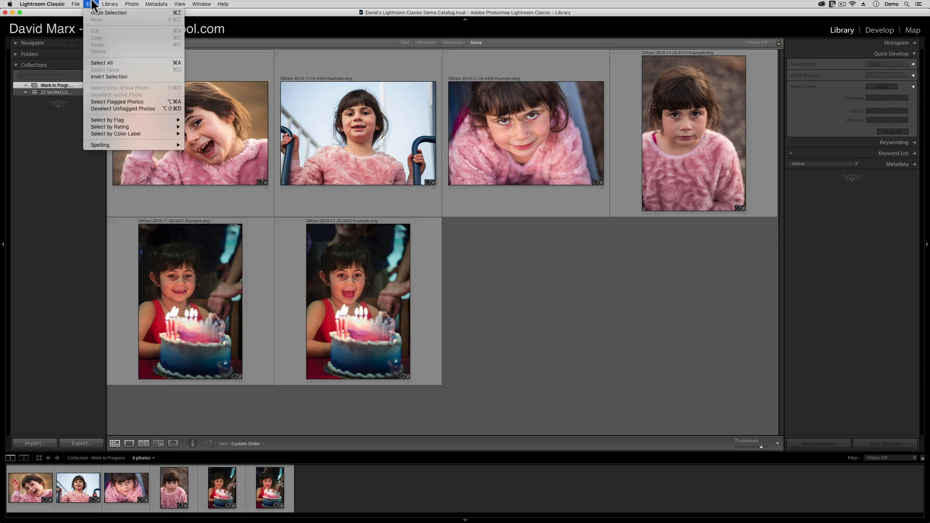
pyautogui.click(115, 63)
pyautogui.click(544, 307)
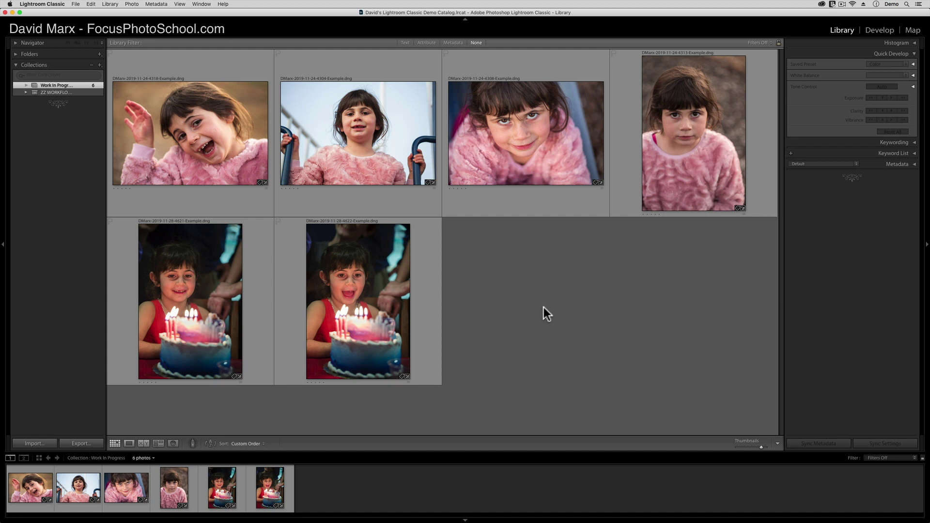
pyautogui.press('super+a')
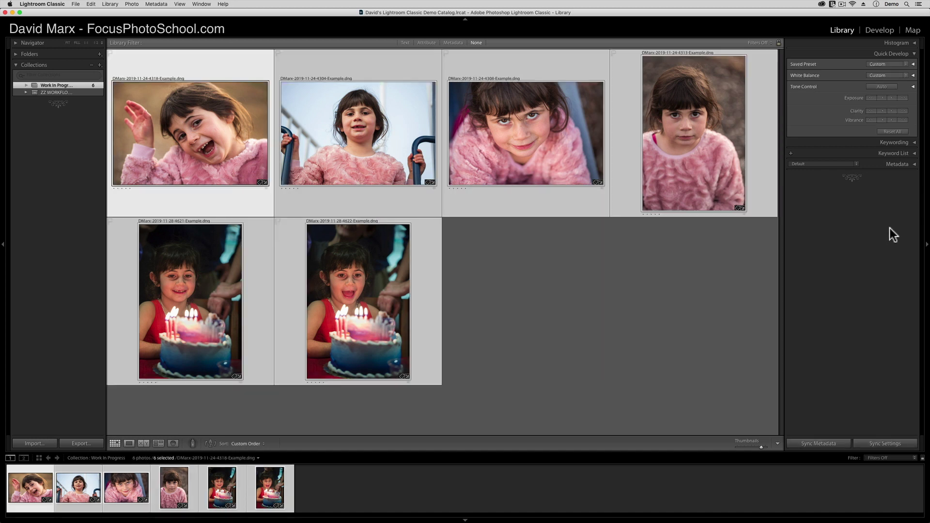
# - Collapse and re-expand Quick Develop, then expand Saved Preset to reveal Crop Ratio
pyautogui.click(897, 51)
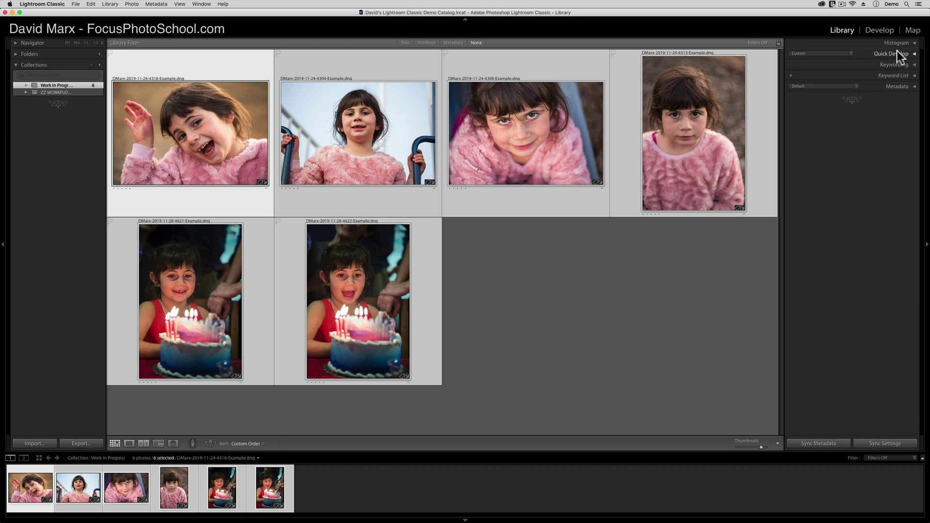
pyautogui.click(897, 51)
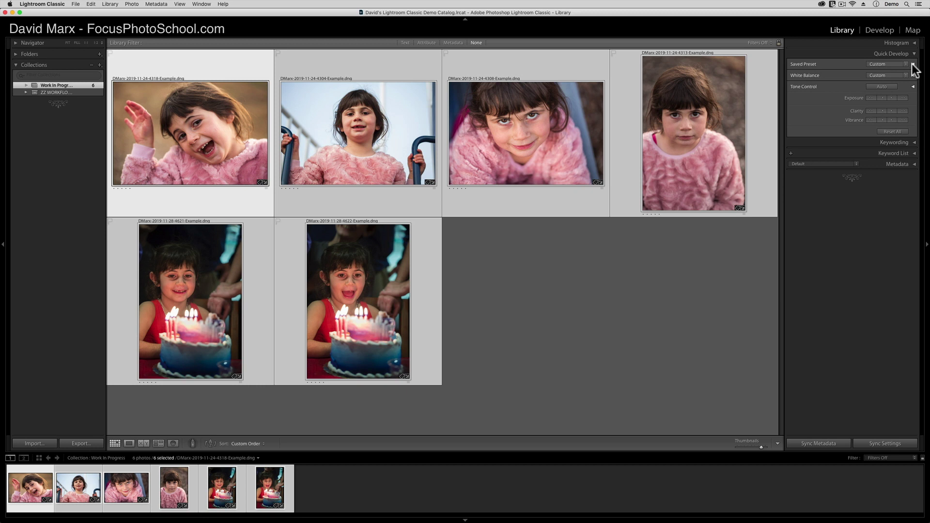
pyautogui.click(913, 65)
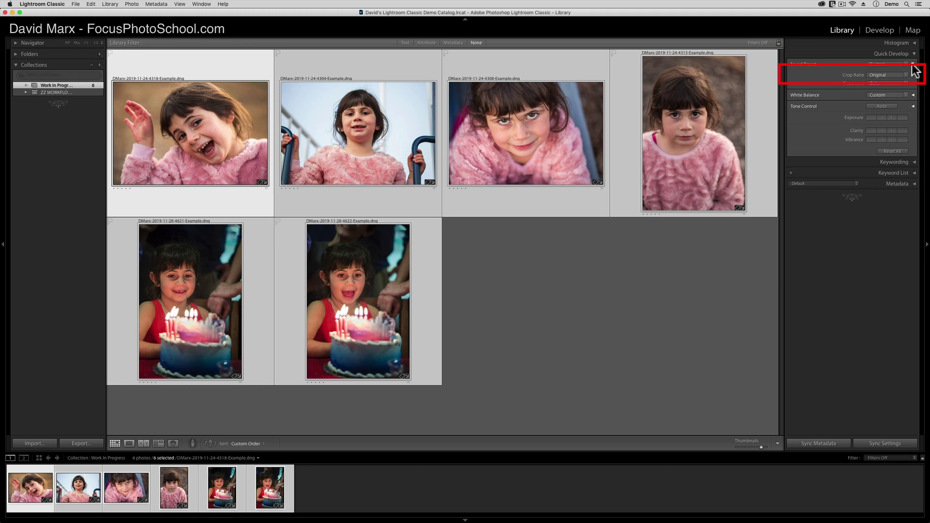
# - Apply the 4 x 5 / 8 x 10 Quick Develop crop ratio to all six, then recheck the list
pyautogui.click(905, 75)
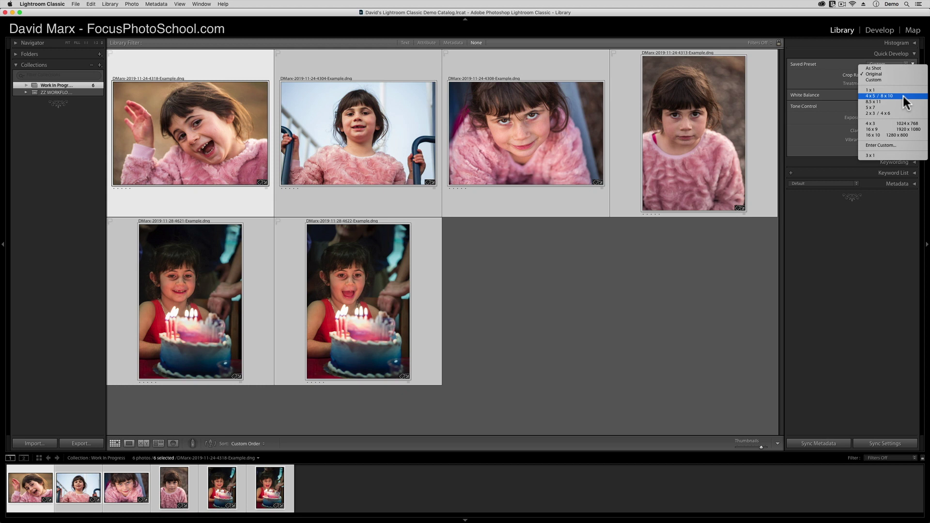
pyautogui.click(903, 96)
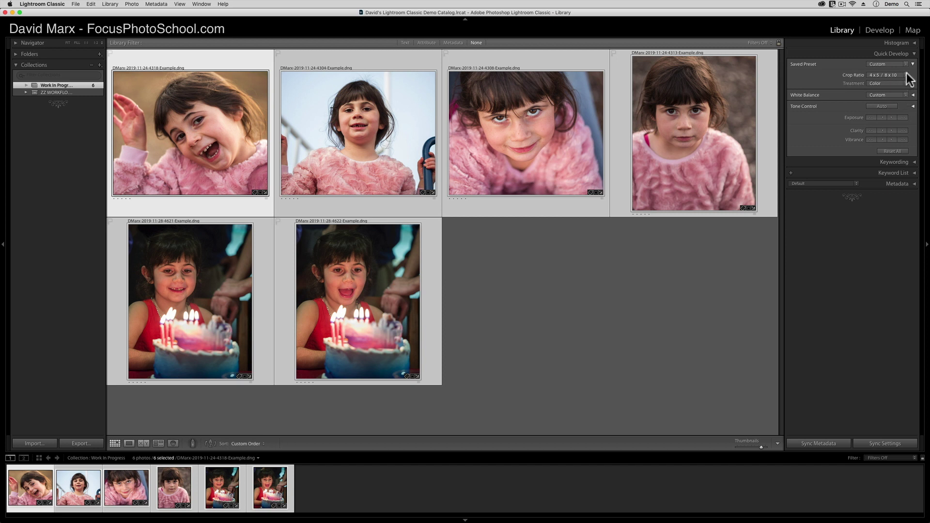
pyautogui.click(905, 75)
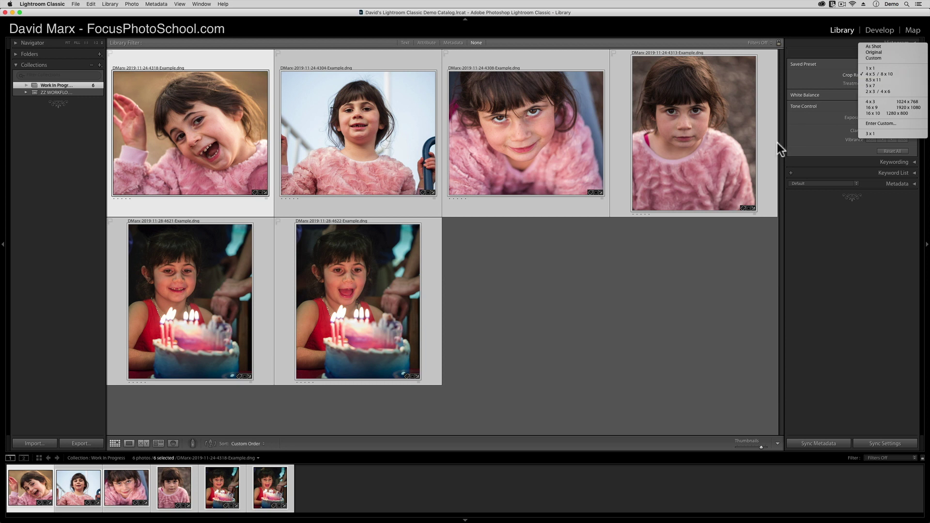
# - Dismiss the Crop Ratio list unchanged and open the first portrait in Crop Overlay with R
pyautogui.click(622, 292)
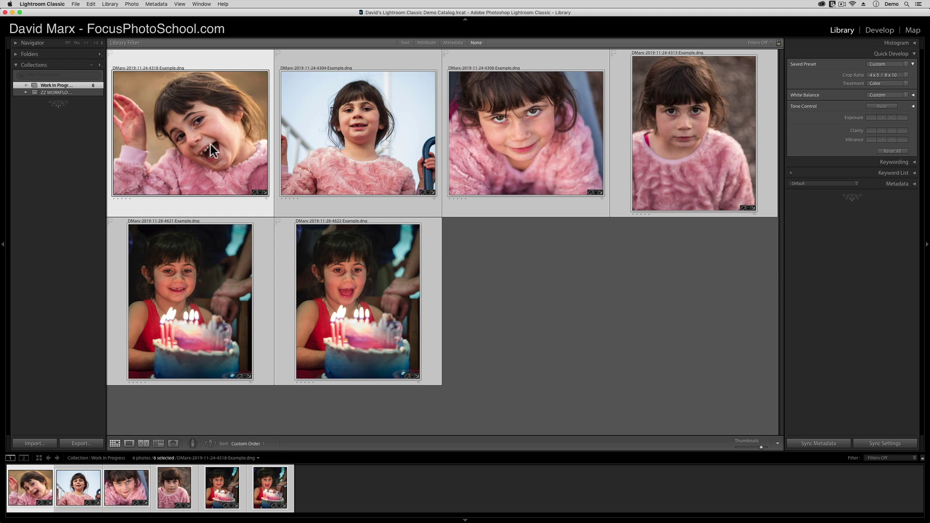
pyautogui.press('r')
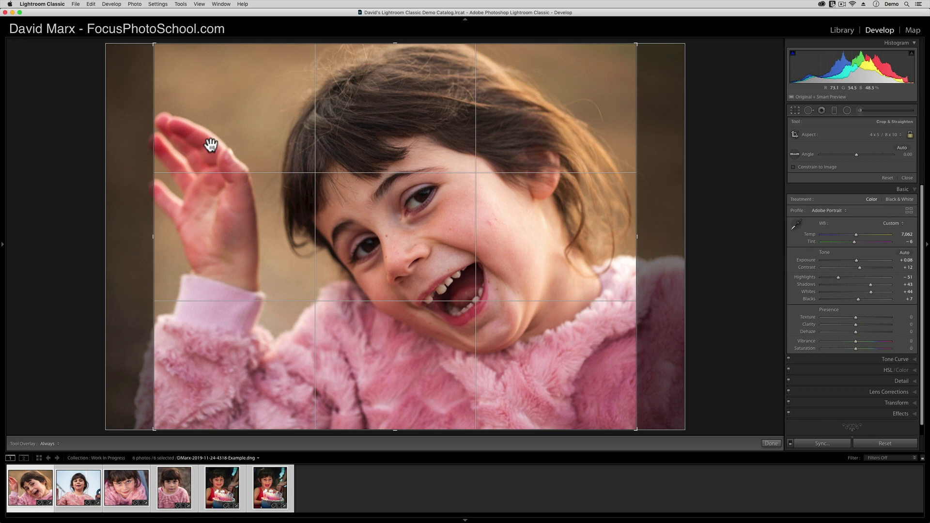
# - Reposition the waving girl inside her 4 x 5 crop and commit the crop
pyautogui.moveTo(414, 241)
pyautogui.mouseDown()
pyautogui.moveTo(370, 241)
pyautogui.moveTo(420, 246)
pyautogui.mouseUp()
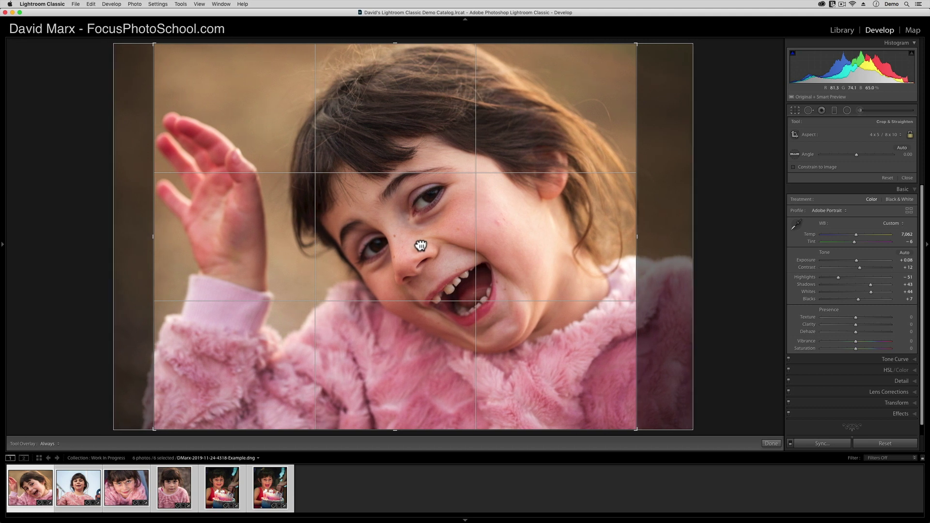
pyautogui.moveTo(421, 246); pyautogui.dragTo(421, 245)
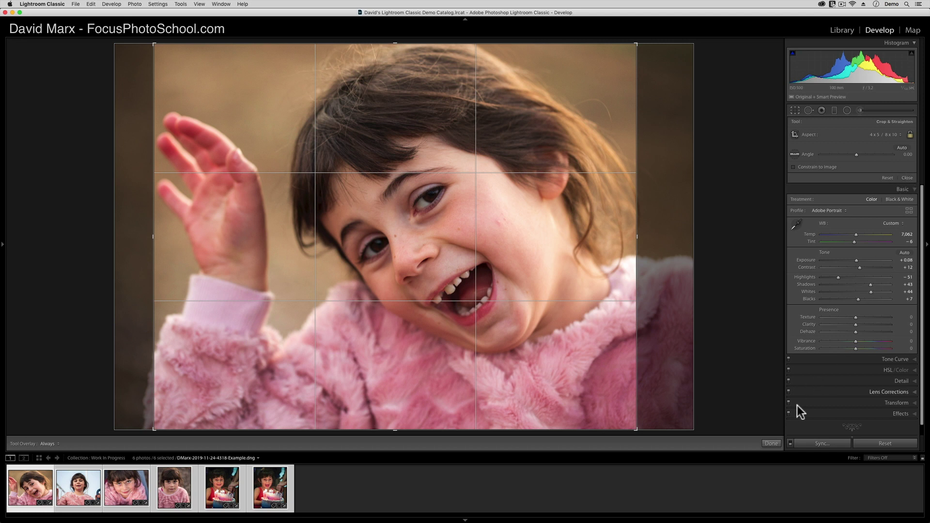
pyautogui.click(771, 443)
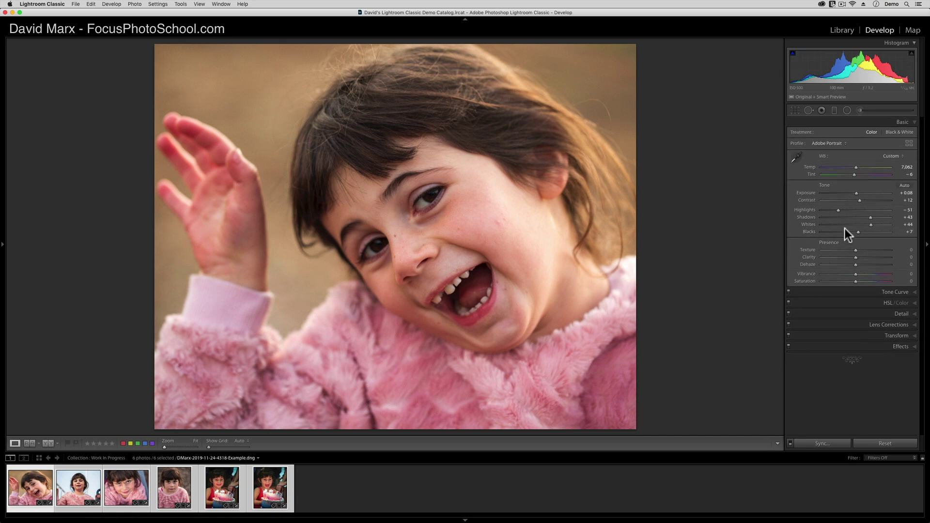
pyautogui.click(793, 110)
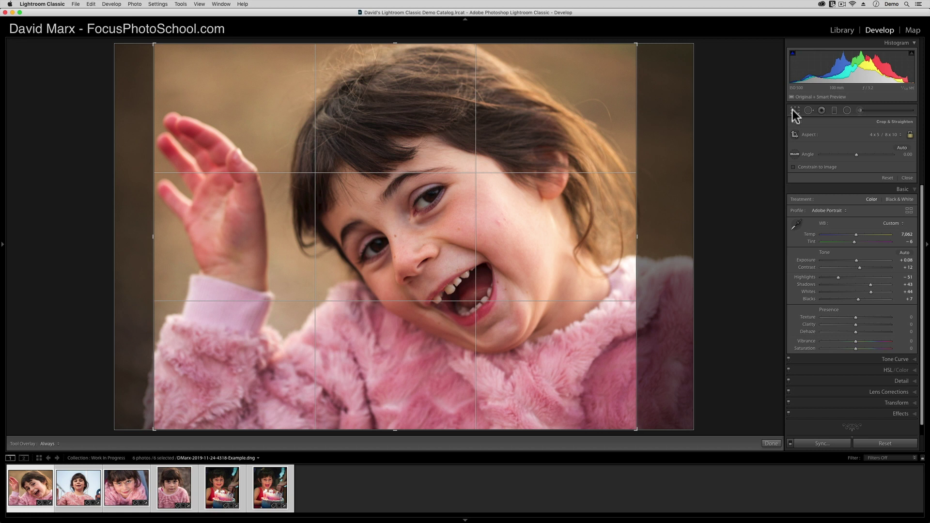
pyautogui.press('super')
# - On the second portrait, tighten the crop corners around the girl at the blue railings and recenter her
pyautogui.press('super+shift+s')
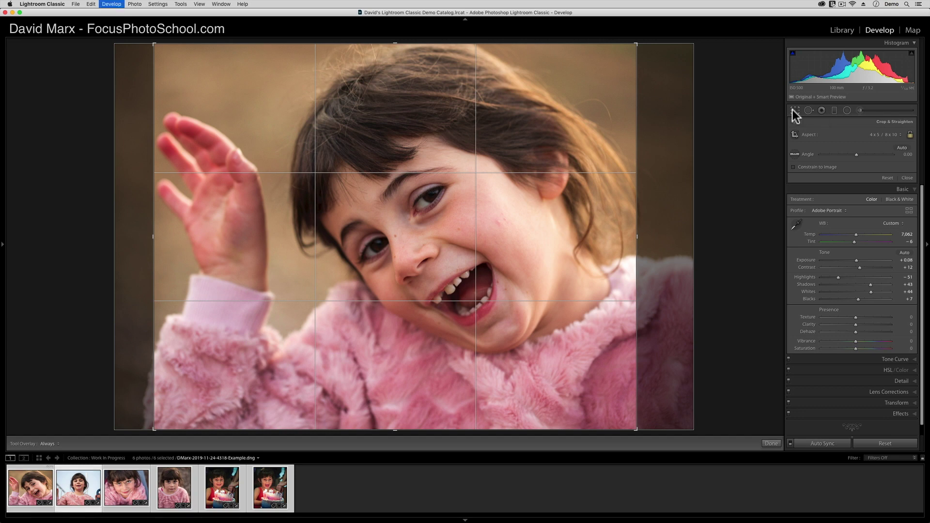
pyautogui.press('super+Right')
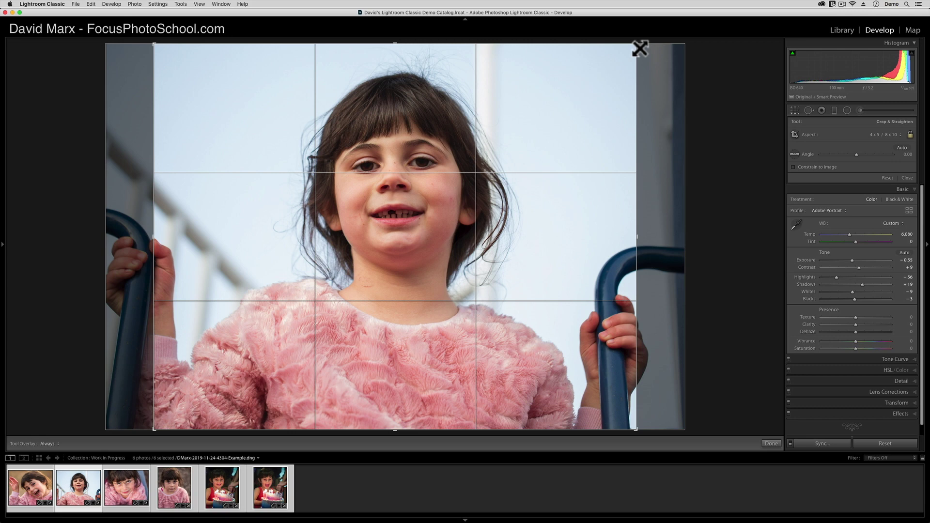
pyautogui.moveTo(640, 49); pyautogui.dragTo(631, 49)
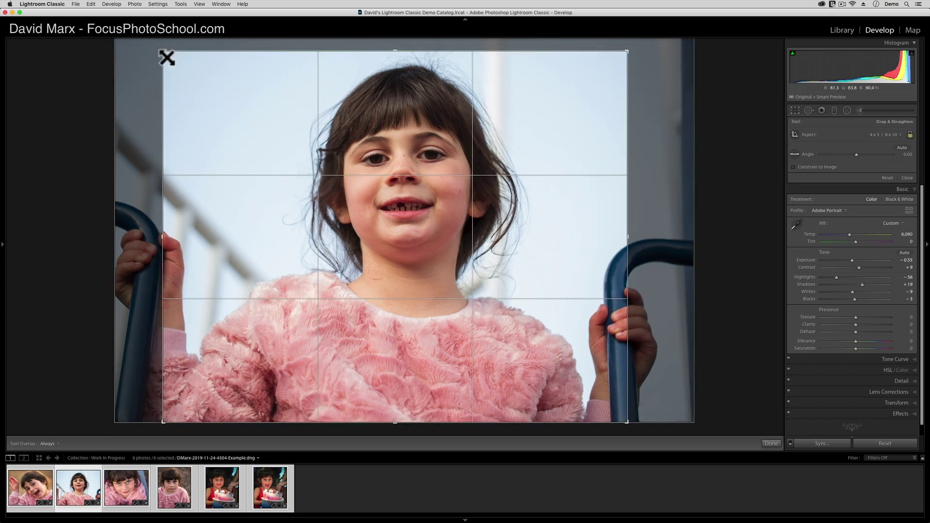
pyautogui.moveTo(166, 57); pyautogui.dragTo(179, 62)
pyautogui.moveTo(328, 129); pyautogui.dragTo(339, 144)
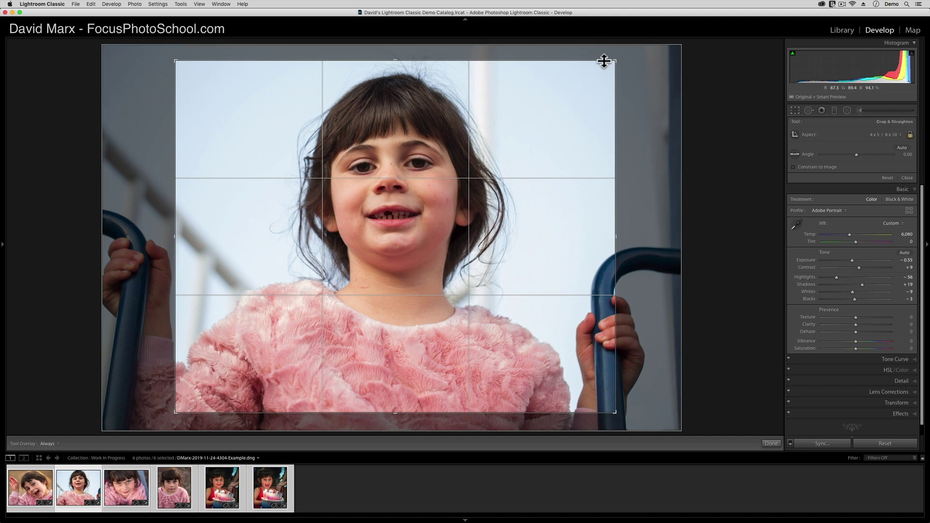
pyautogui.moveTo(603, 61); pyautogui.dragTo(592, 80)
pyautogui.moveTo(530, 156); pyautogui.dragTo(541, 155)
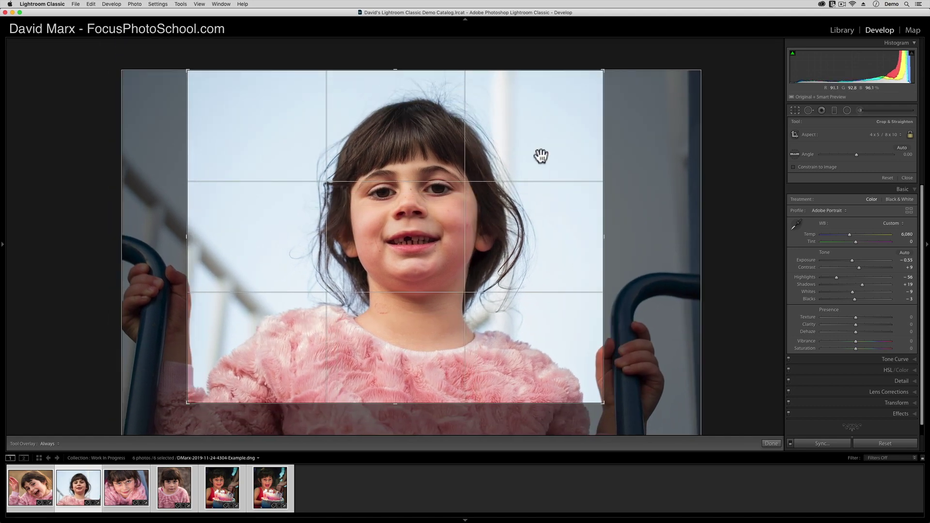
# - Advance to the third portrait and shift it right within its crop
pyautogui.press('super')
pyautogui.press('Right')
pyautogui.moveTo(426, 191); pyautogui.dragTo(451, 191)
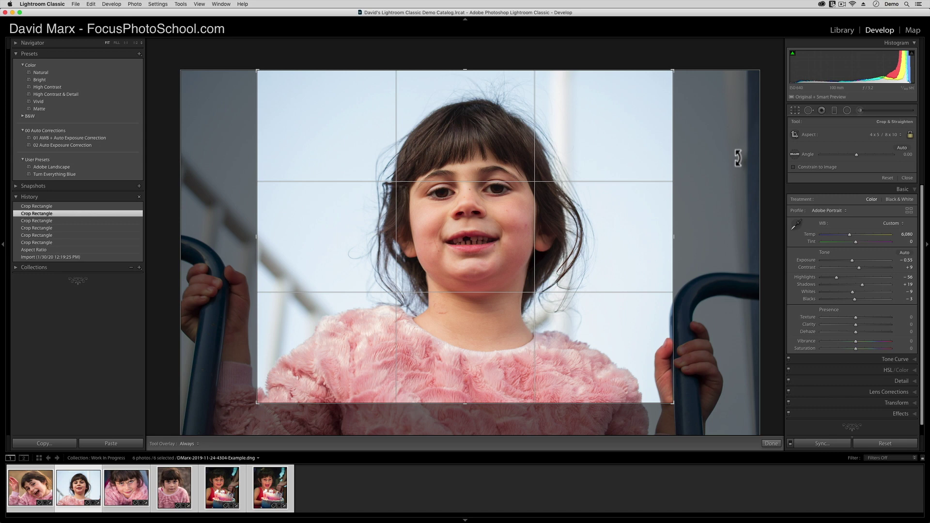
# - From the grid, select only the fourth portrait, the girl in pink sweater, and open Crop Overlay
pyautogui.press('Left')
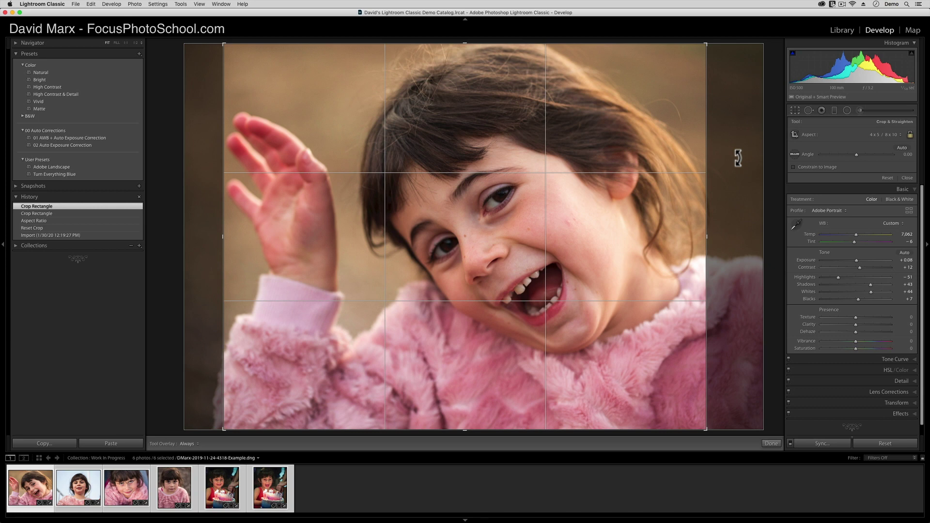
pyautogui.press('g')
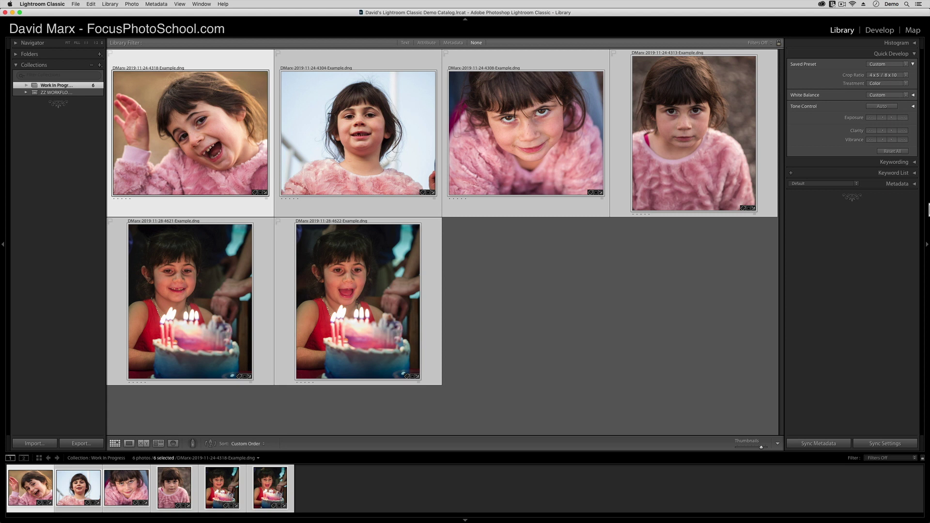
pyautogui.click(633, 300)
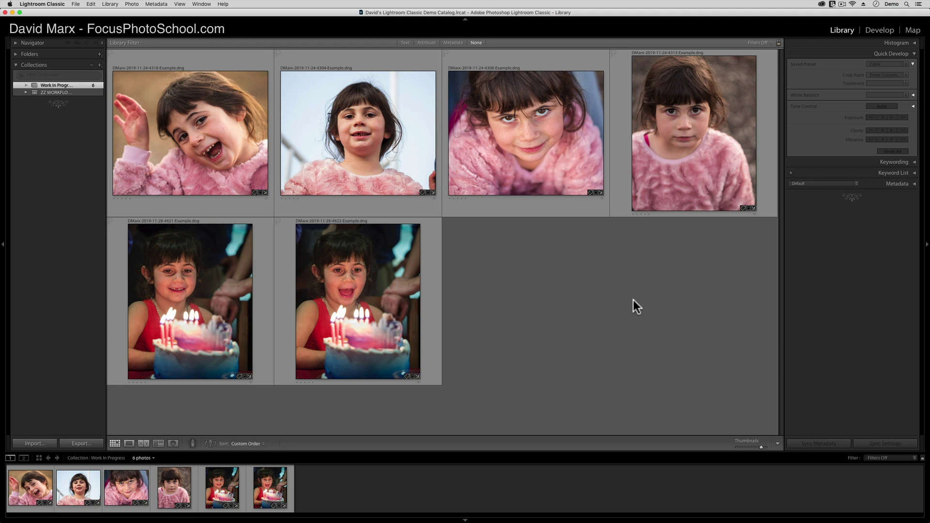
pyautogui.click(688, 146)
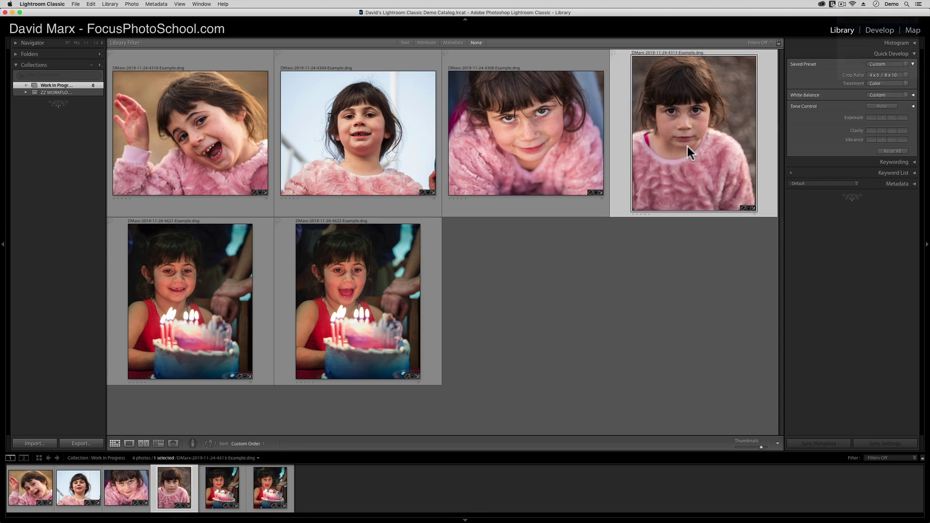
pyautogui.press('r')
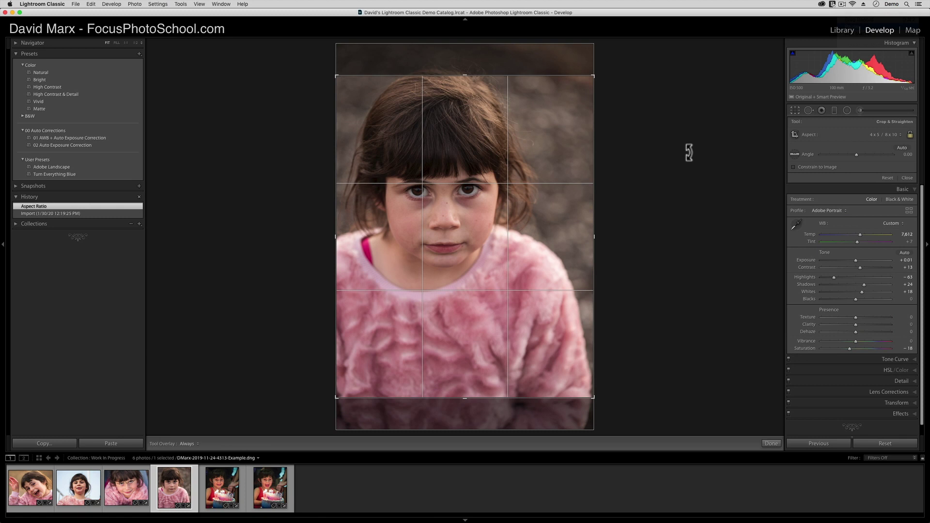
# - Collapse the left panel and resize the fourth portrait's vertical 4x5 crop back to nearly full width
pyautogui.click(3, 245)
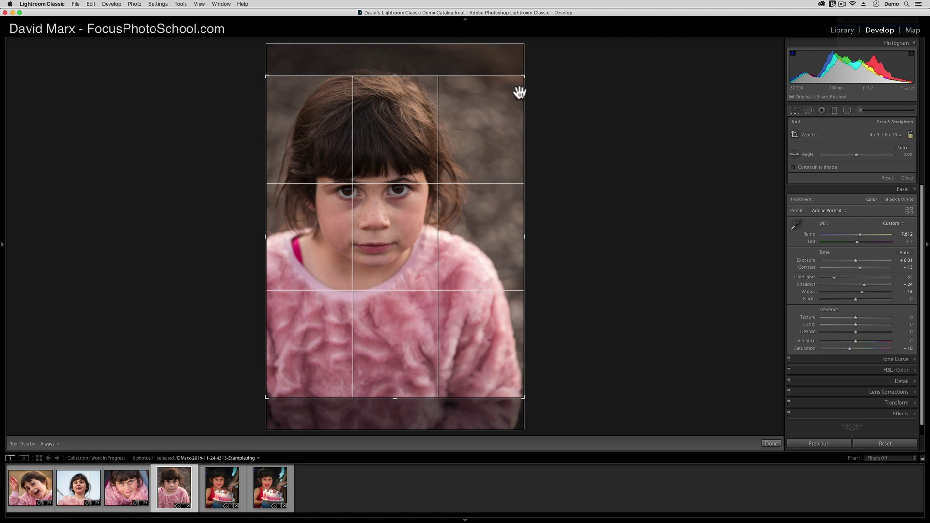
pyautogui.moveTo(525, 82); pyautogui.dragTo(482, 101)
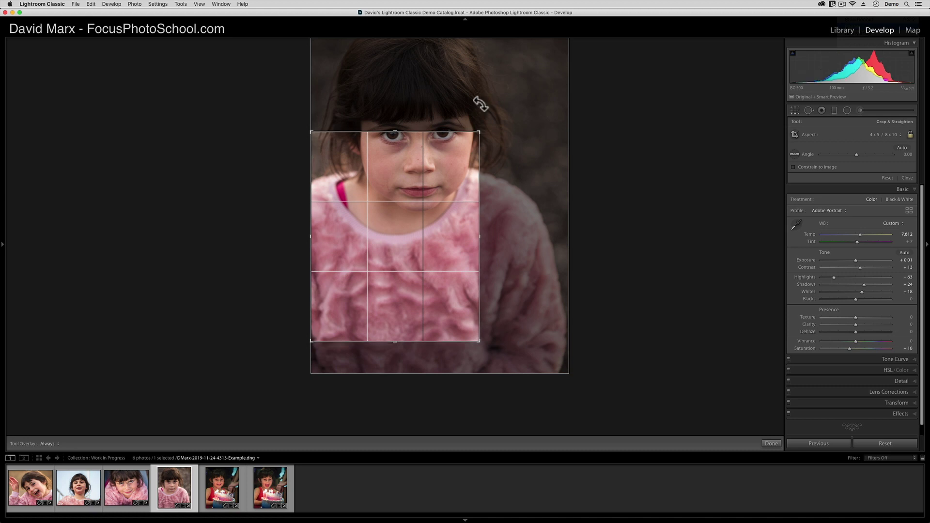
pyautogui.moveTo(481, 104); pyautogui.dragTo(491, 181)
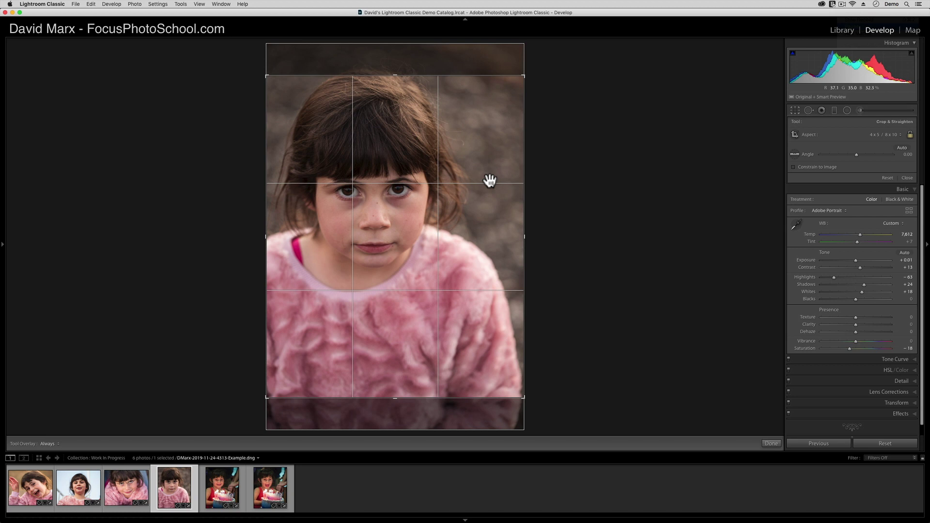
# - Flip the fourth portrait's crop to a horizontal 4x5 and shift the photo down to frame her face
pyautogui.press('x')
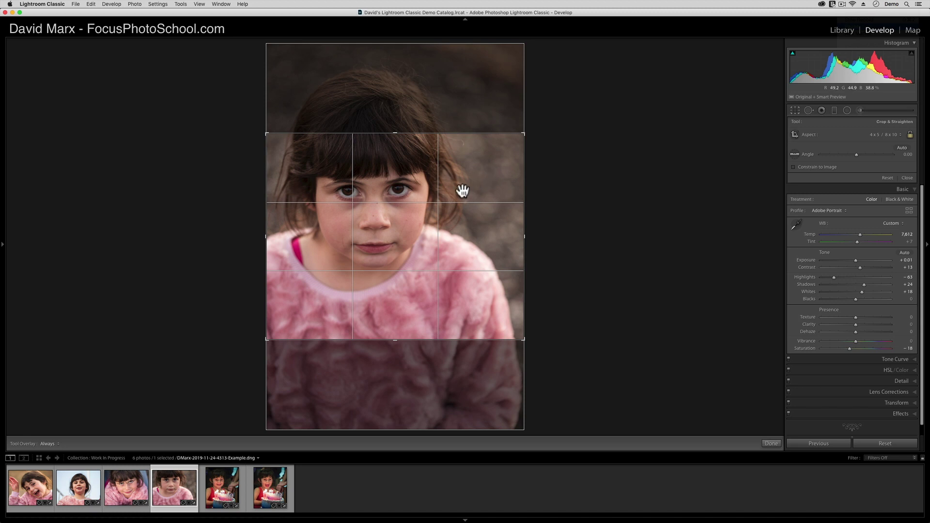
pyautogui.press('x')
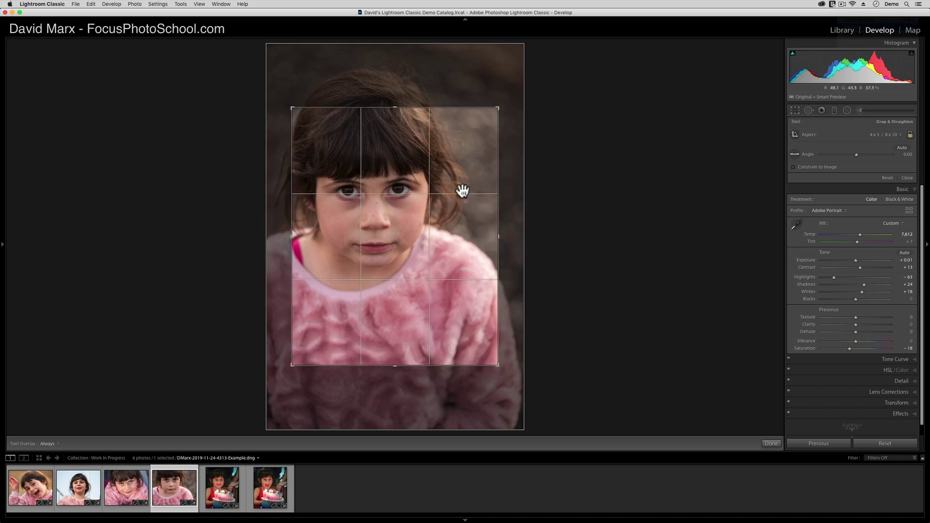
pyautogui.press('x')
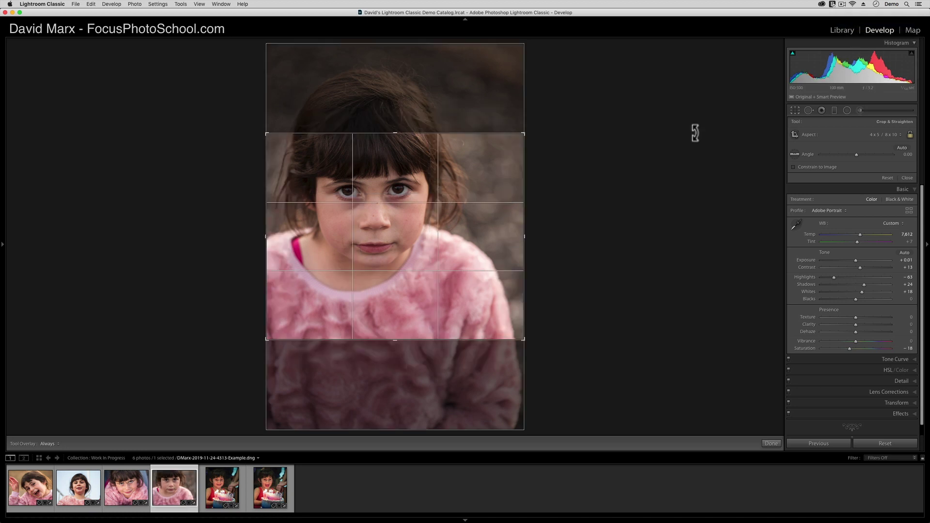
pyautogui.press('x')
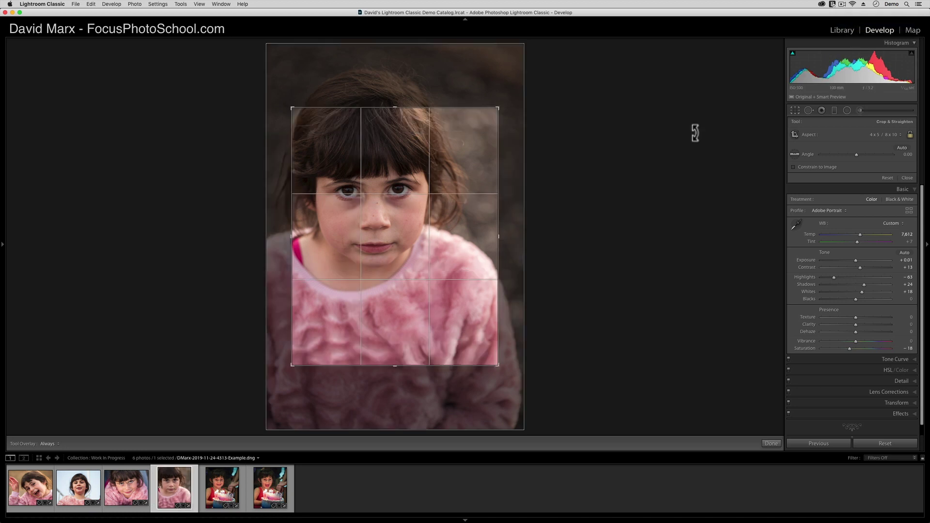
pyautogui.press('x')
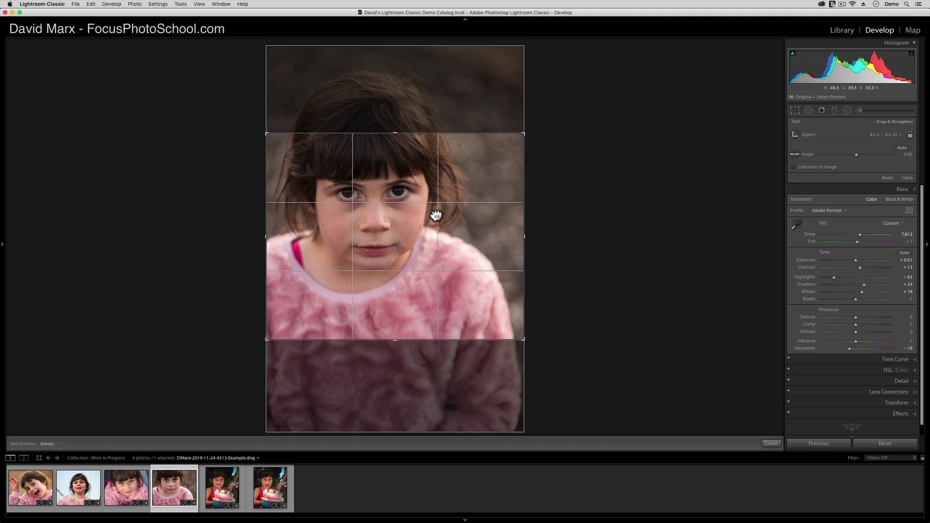
pyautogui.moveTo(434, 212); pyautogui.dragTo(438, 270)
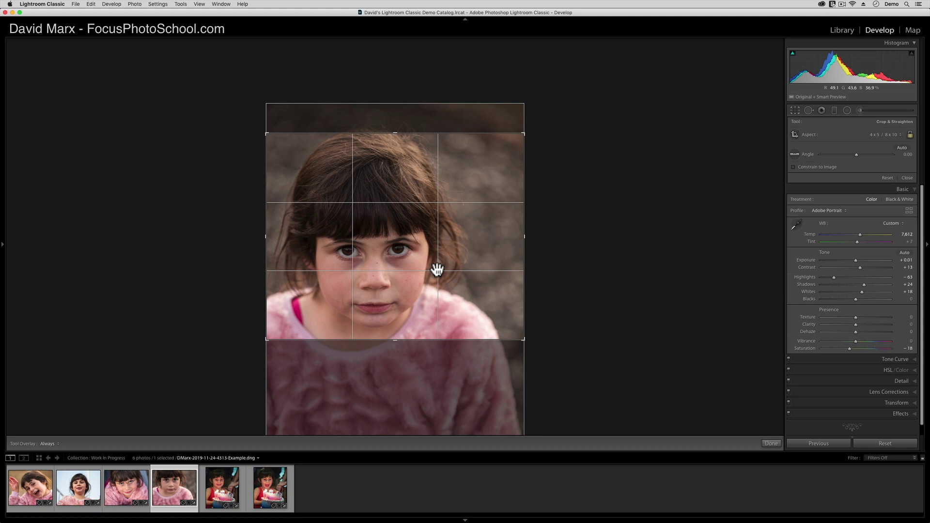
pyautogui.press('super+Right')
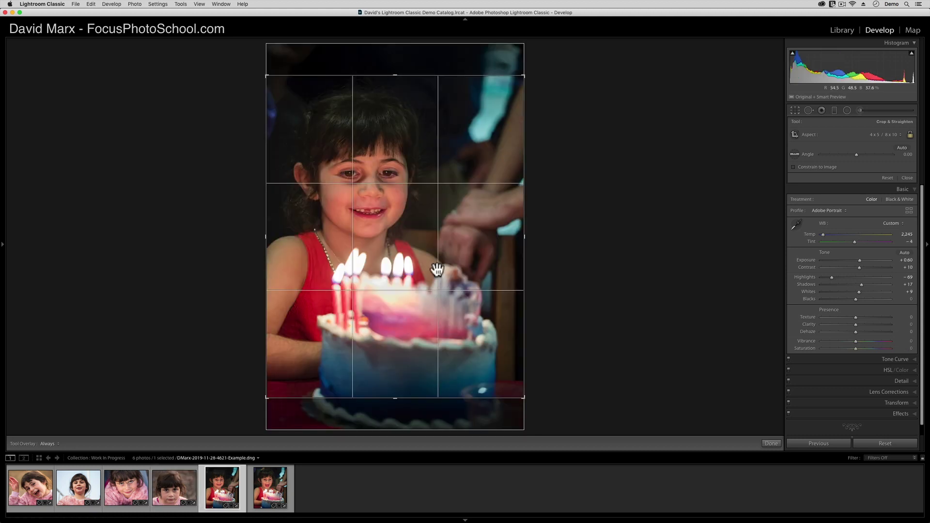
# - Make the fifth portrait's crop horizontal, move the photo down, and tighten it around her face
pyautogui.press('x')
pyautogui.moveTo(383, 216); pyautogui.dragTo(379, 248)
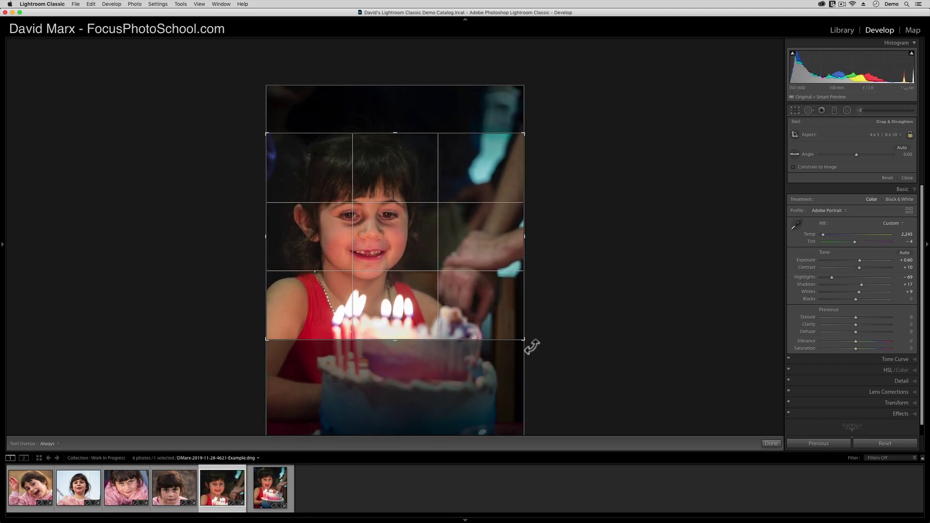
pyautogui.moveTo(528, 344); pyautogui.dragTo(491, 329)
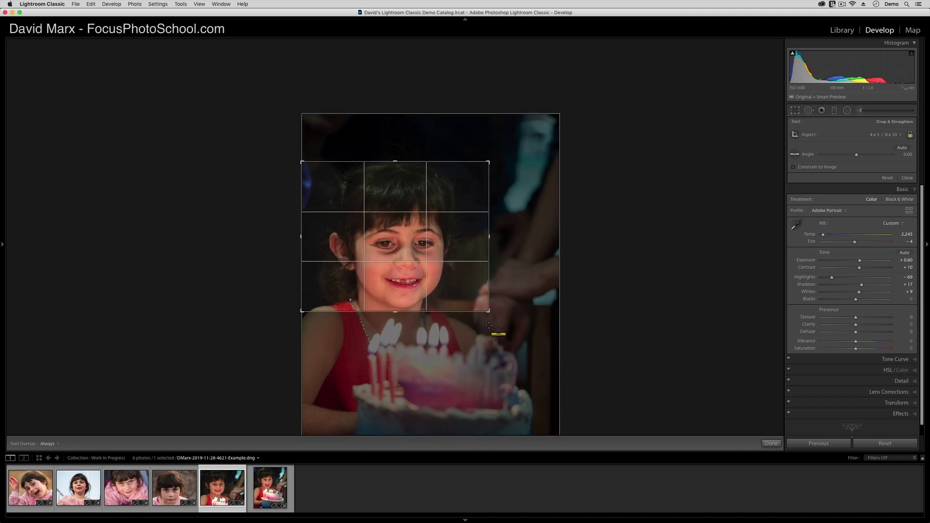
# - Make the sixth birthday-cake photo's crop horizontal and move the photo down to frame her face
pyautogui.press('Right')
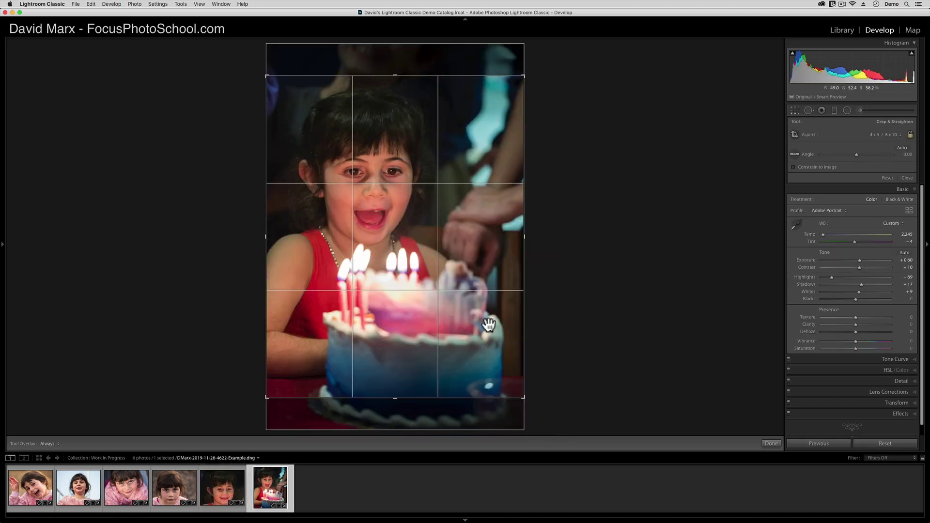
pyautogui.press('x')
pyautogui.moveTo(408, 237); pyautogui.dragTo(408, 266)
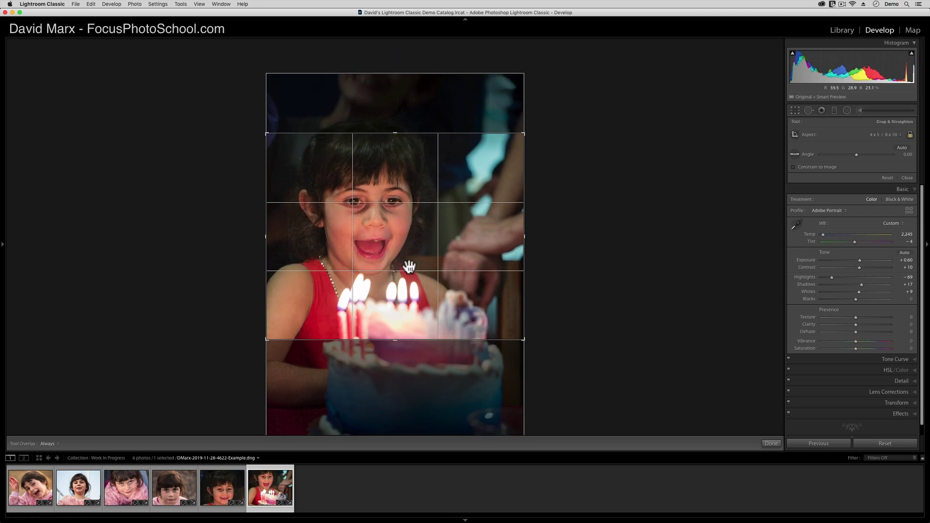
# - Switch to the Library grid, deselect the birthday-cake photo, and select the waving-girl portrait
pyautogui.press('g')
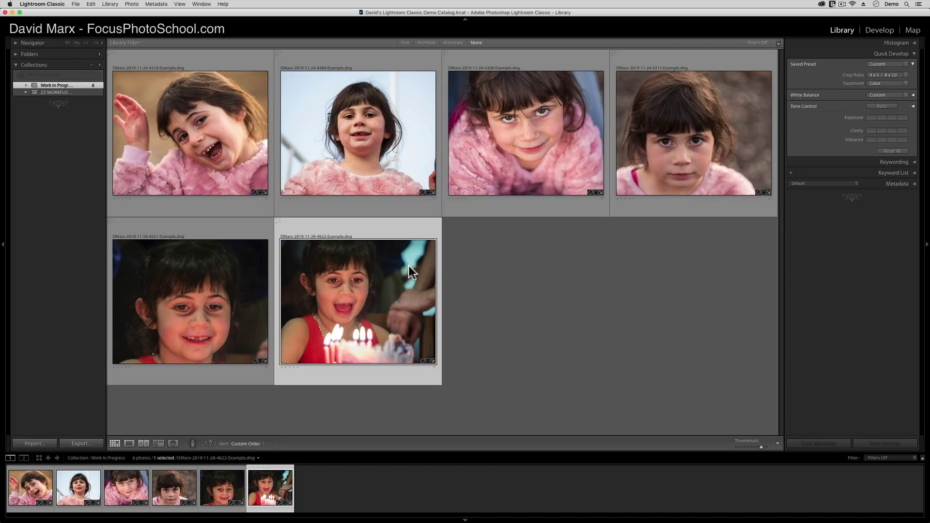
pyautogui.click(531, 293)
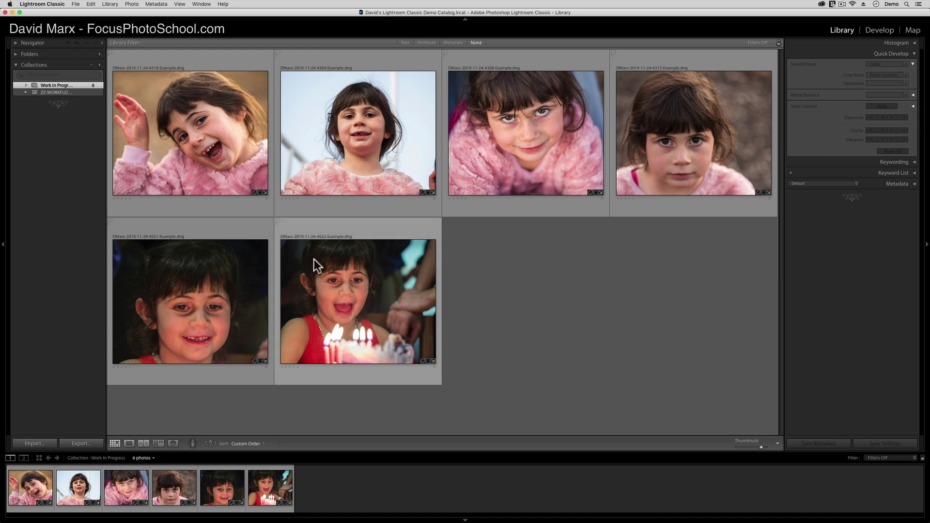
pyautogui.click(200, 146)
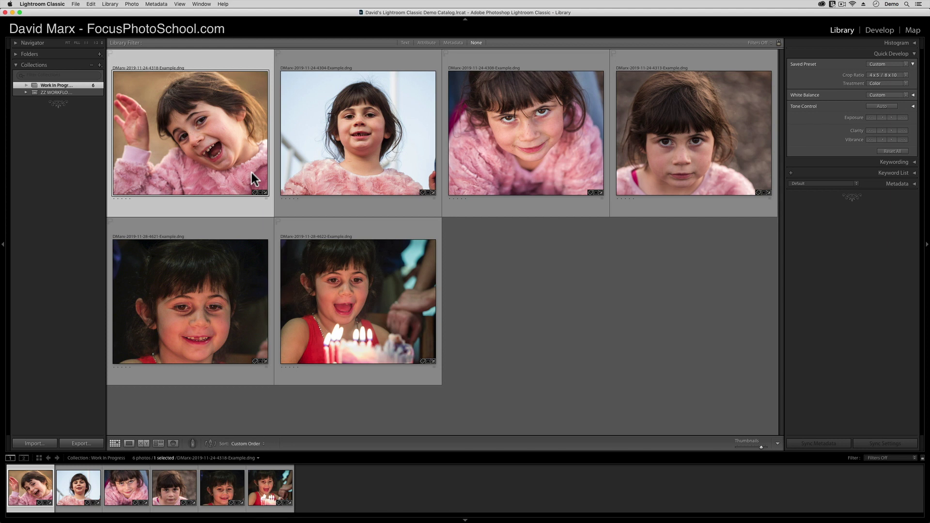
# - Reject the waving-girl portrait, and reject then unflag the railings portrait so it stays unflagged
pyautogui.press('x')
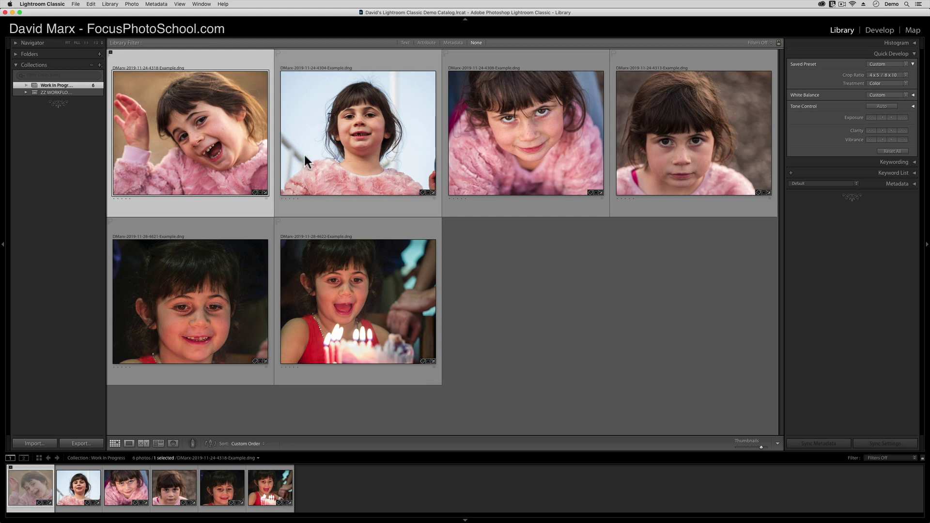
pyautogui.click(334, 144)
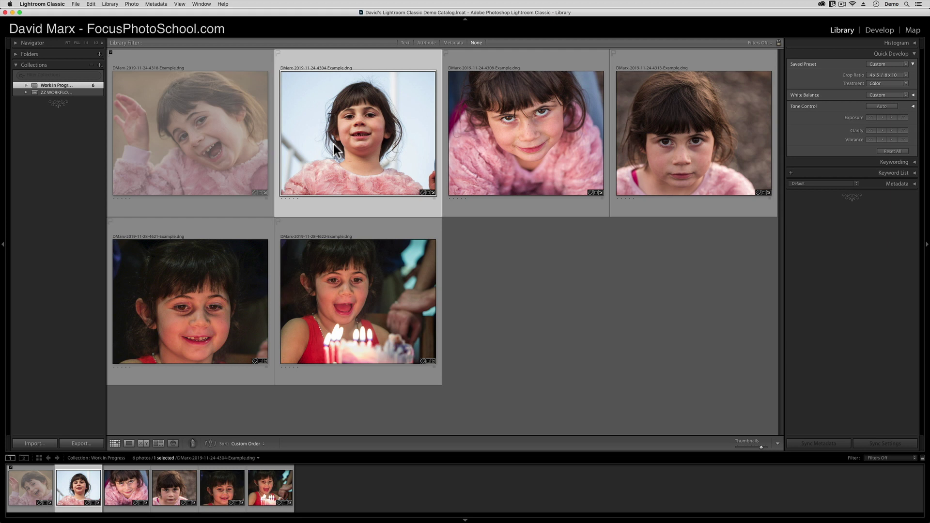
pyautogui.press('x')
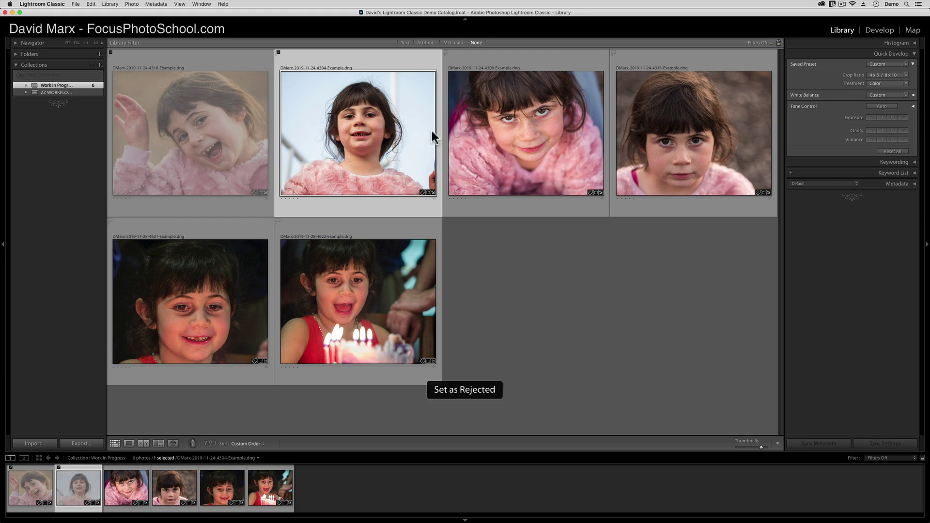
pyautogui.click(489, 132)
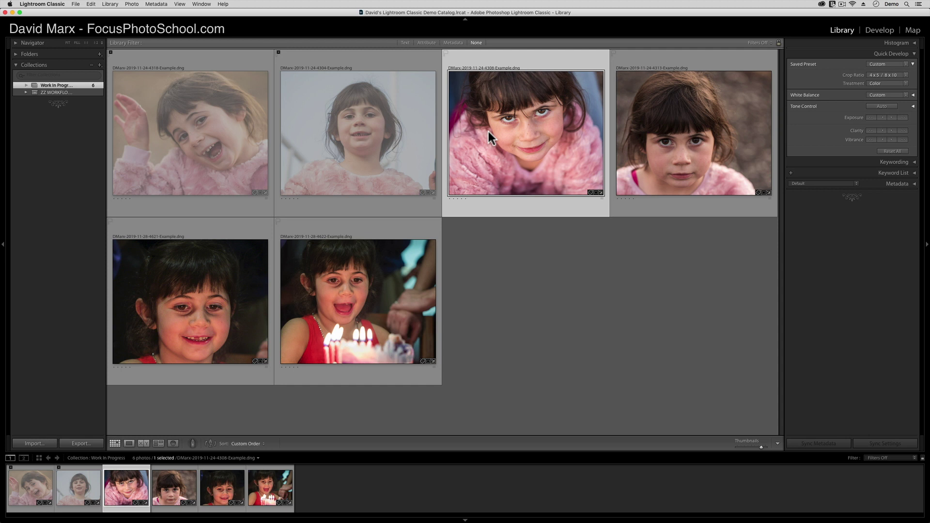
pyautogui.click(318, 117)
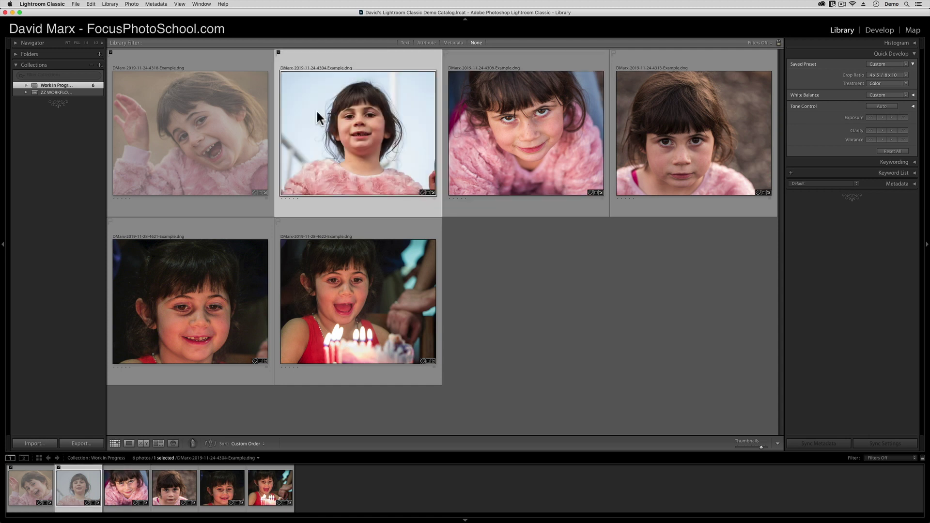
pyautogui.press('u')
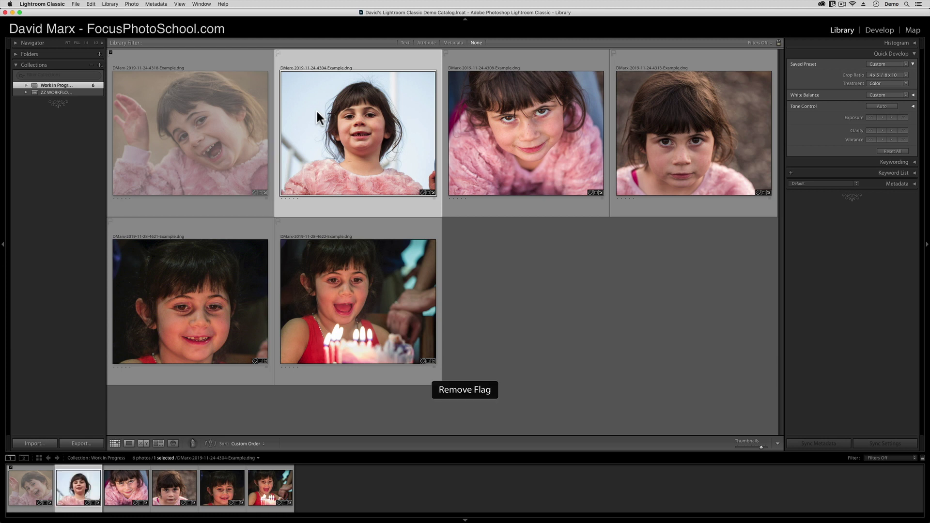
pyautogui.click(195, 111)
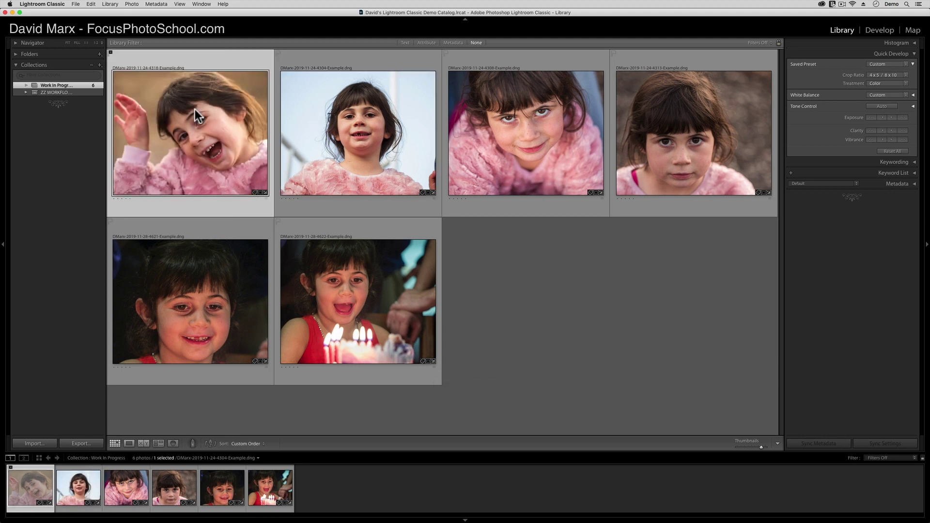
# - Remove the reject flag from the waving-girl portrait's thumbnail in the grid
pyautogui.click(111, 52)
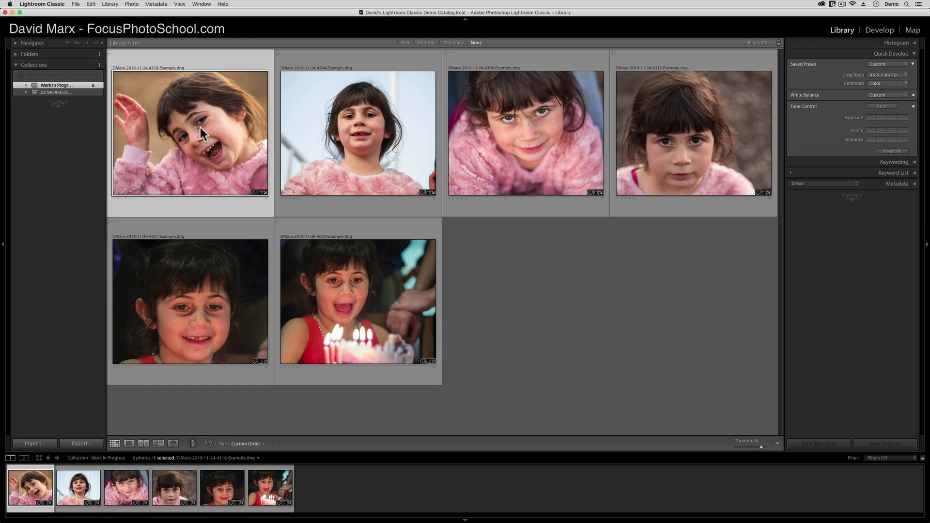